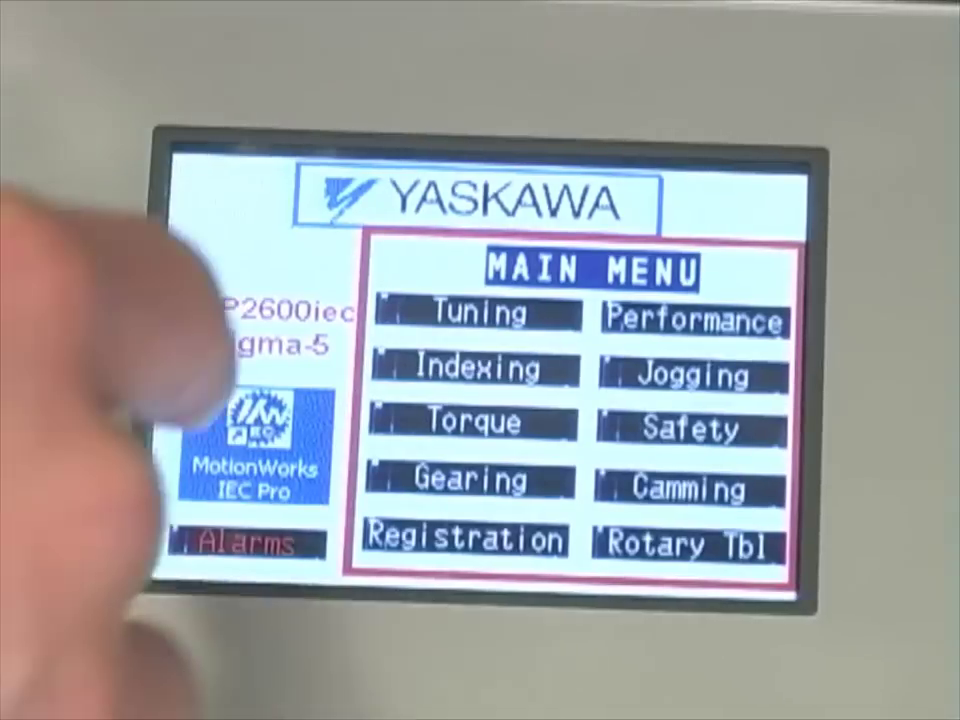
# Open the Tuning screen on the Yaskawa HMI main menu
pyautogui.click(478, 312)
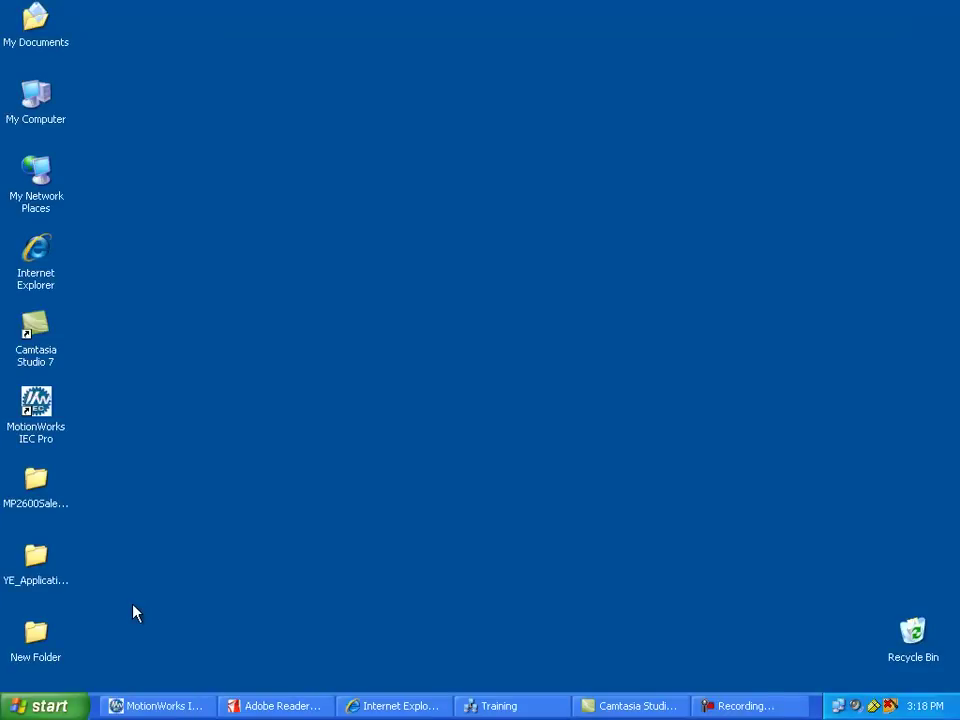
# Launch SigmaWin+ English Edition from the YE_Applications program list
pyautogui.click(50, 704)
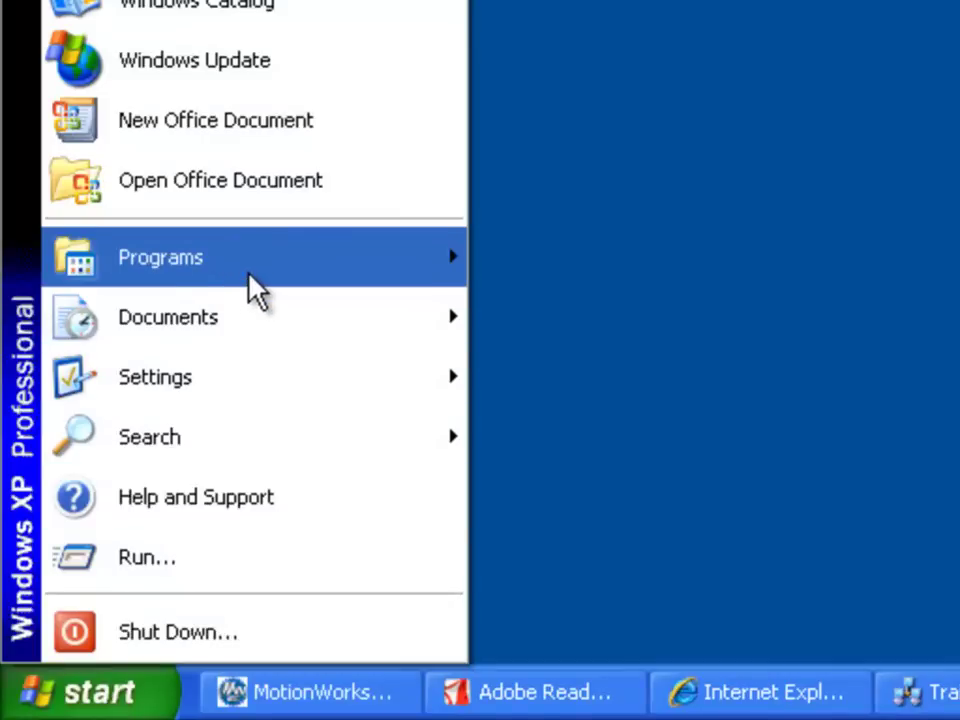
pyautogui.moveTo(279, 283)
pyautogui.moveTo(525, 289)
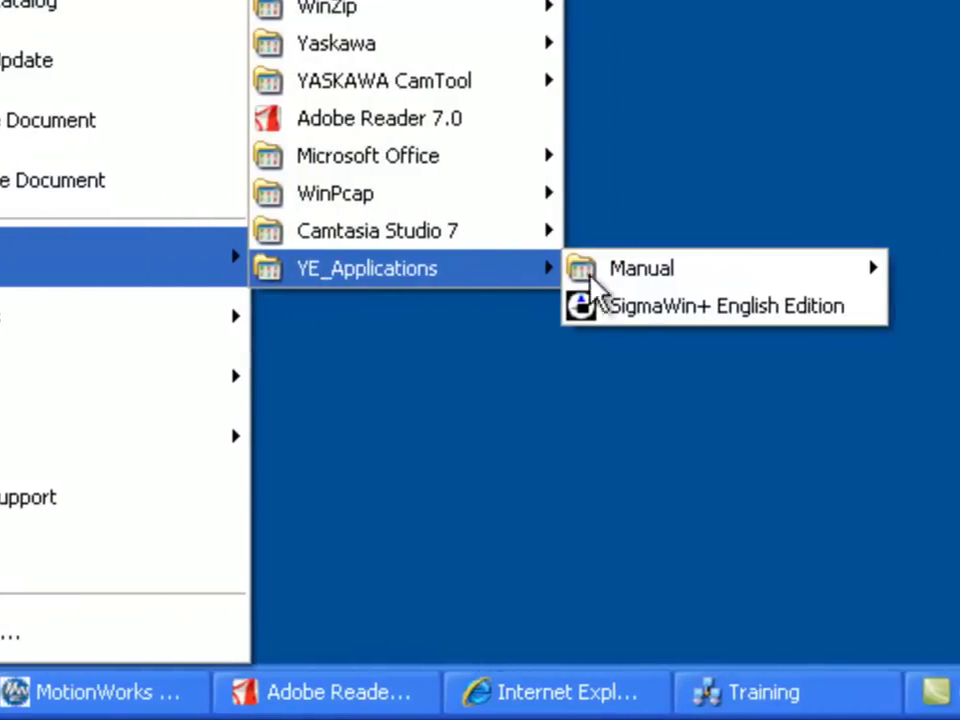
pyautogui.click(666, 305)
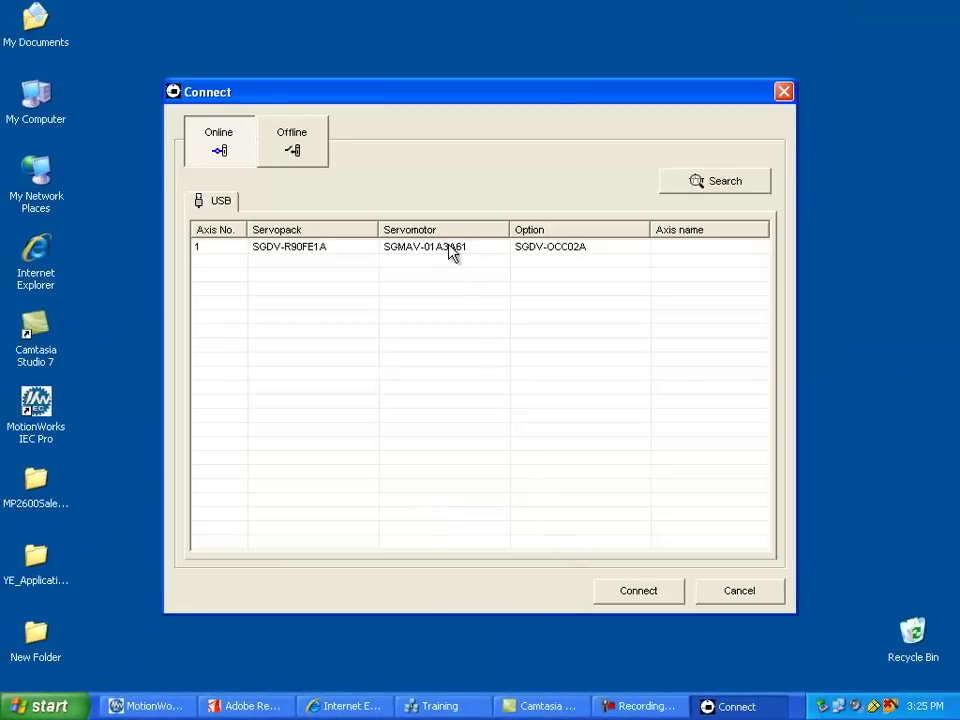
# Connect online to the SGDV-R90FE1A servopack on axis 1
pyautogui.click(551, 250)
pyautogui.click(652, 591)
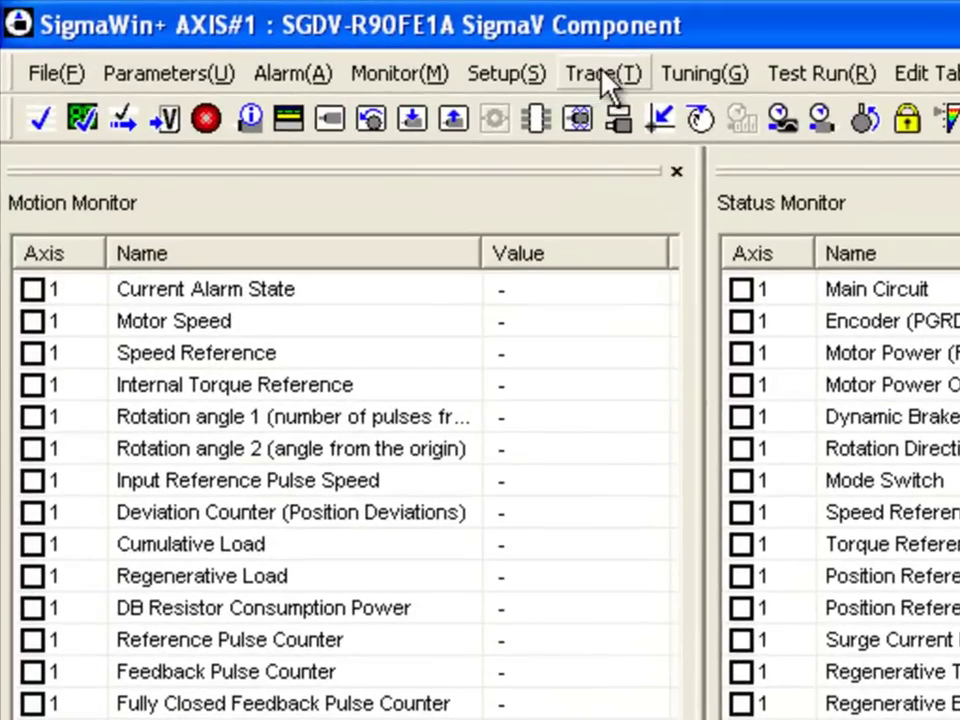
pyautogui.click(304, 38)
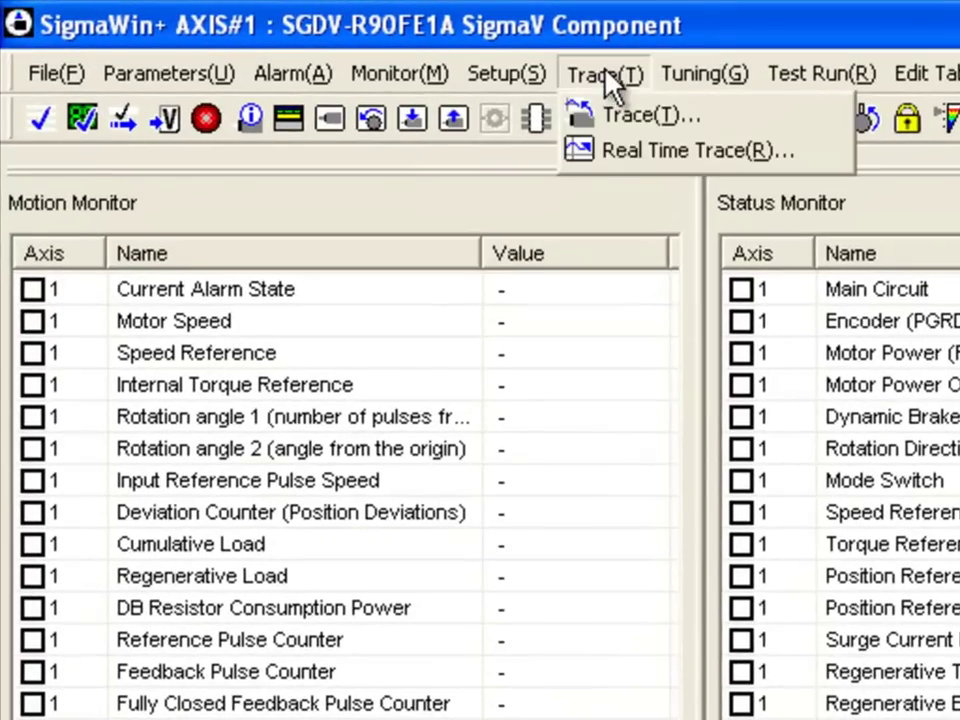
# Configure the axis 1 trace with the 'Monitors positioning completion (Fwd)' preset and 1000 µs sampling
pyautogui.click(650, 117)
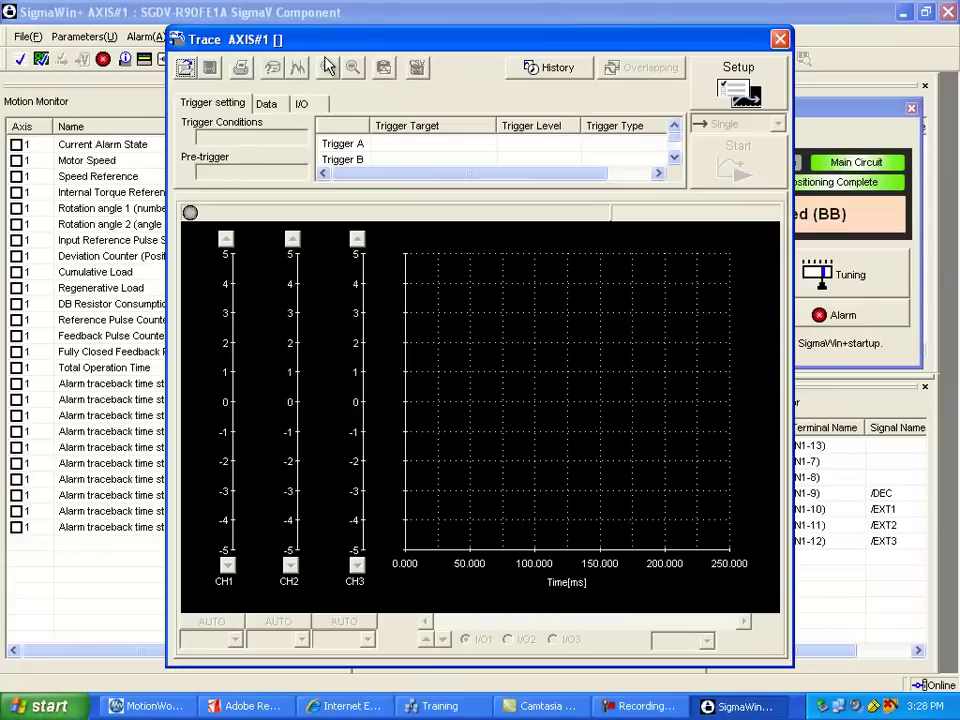
pyautogui.click(750, 95)
pyautogui.click(381, 200)
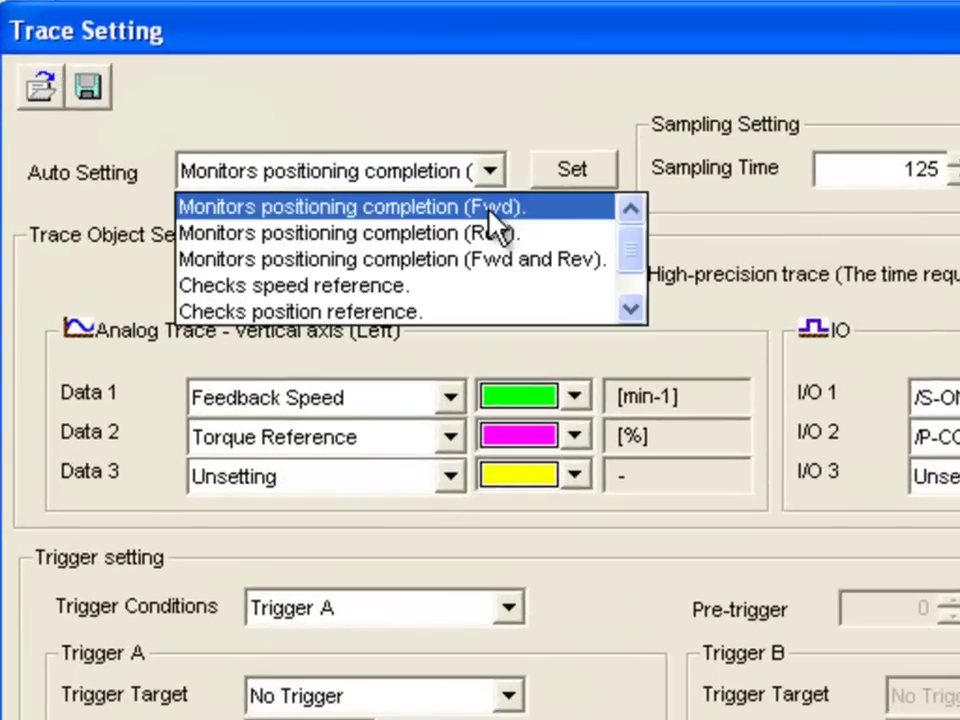
pyautogui.click(418, 208)
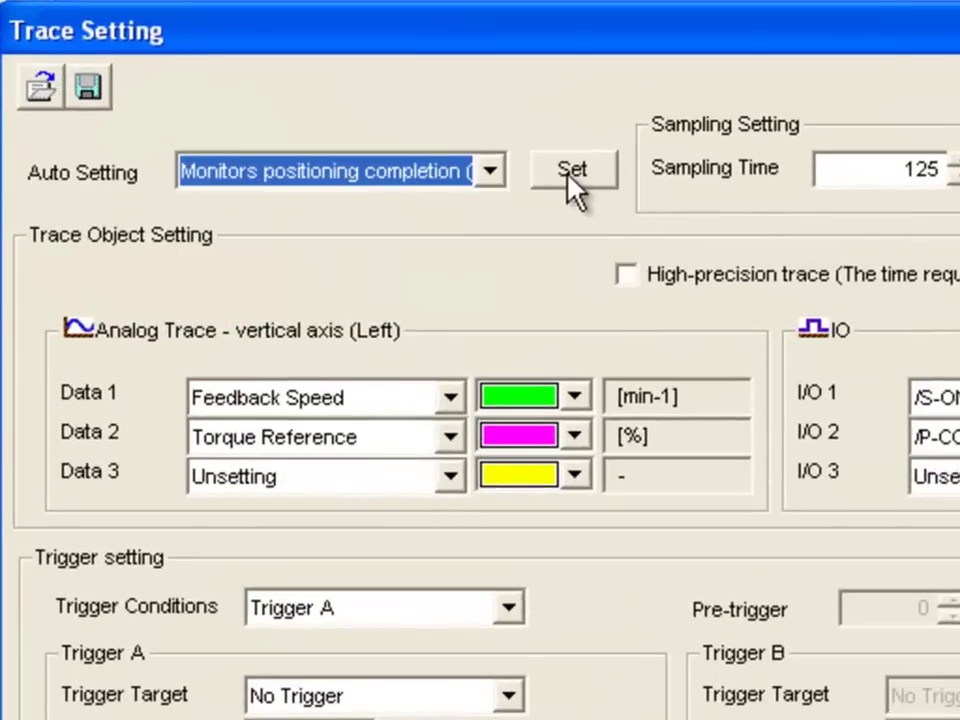
pyautogui.click(573, 184)
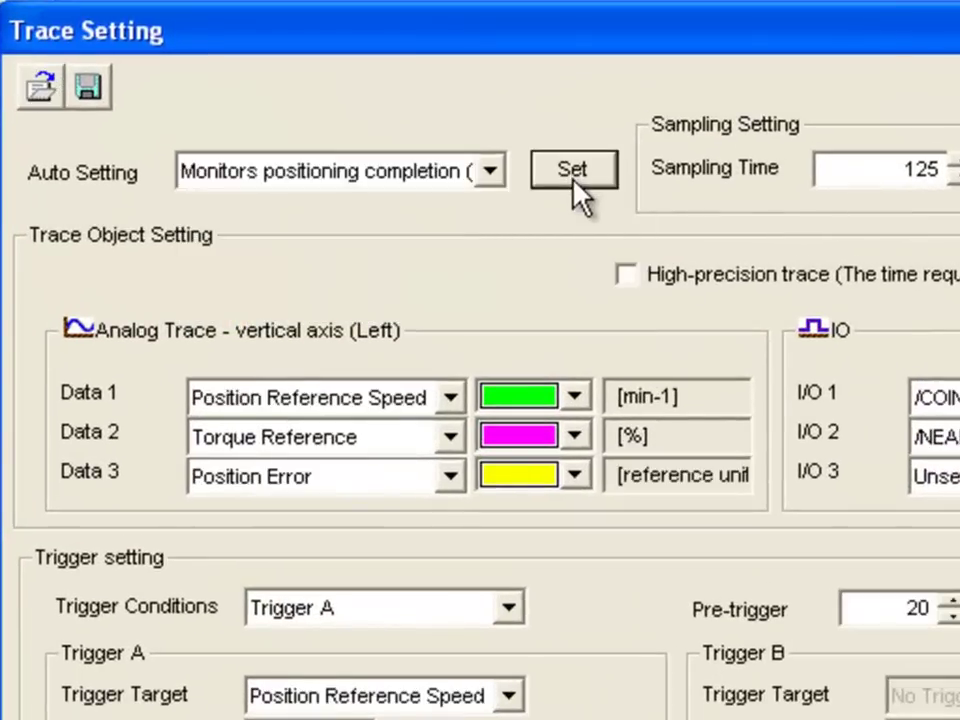
pyautogui.doubleClick(929, 172)
pyautogui.write('1000')
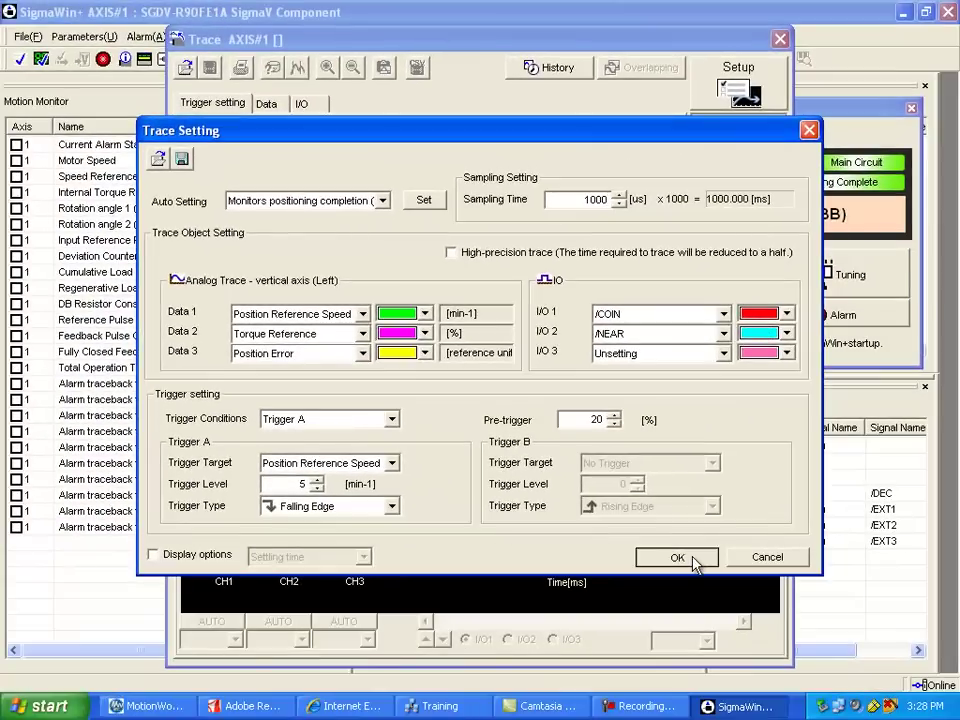
# Confirm the trace settings and capture a single-shot trace of speed, torque and position error
pyautogui.click(677, 557)
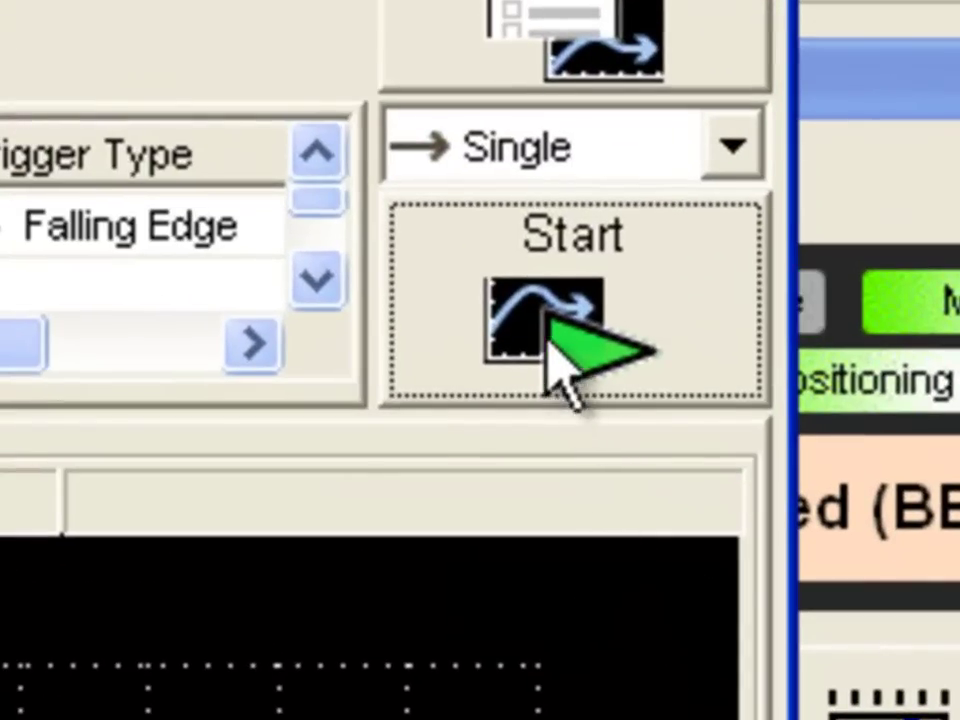
pyautogui.click(547, 343)
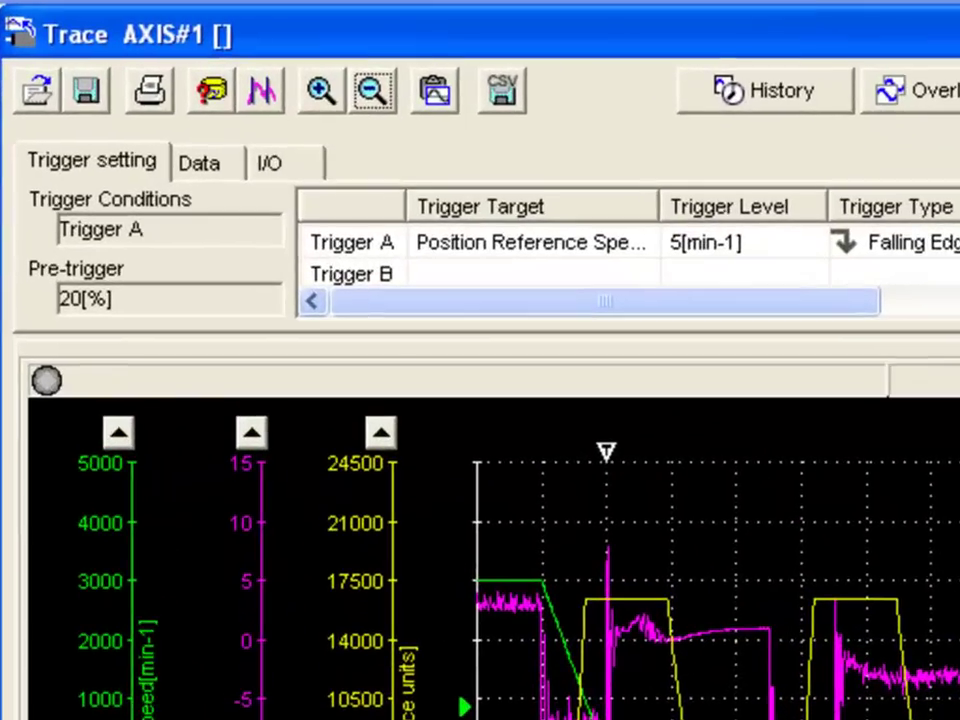
# Hide CH2 Torque Reference and place cursor A near 196.53 ms and B near 445.09 ms
pyautogui.click(269, 108)
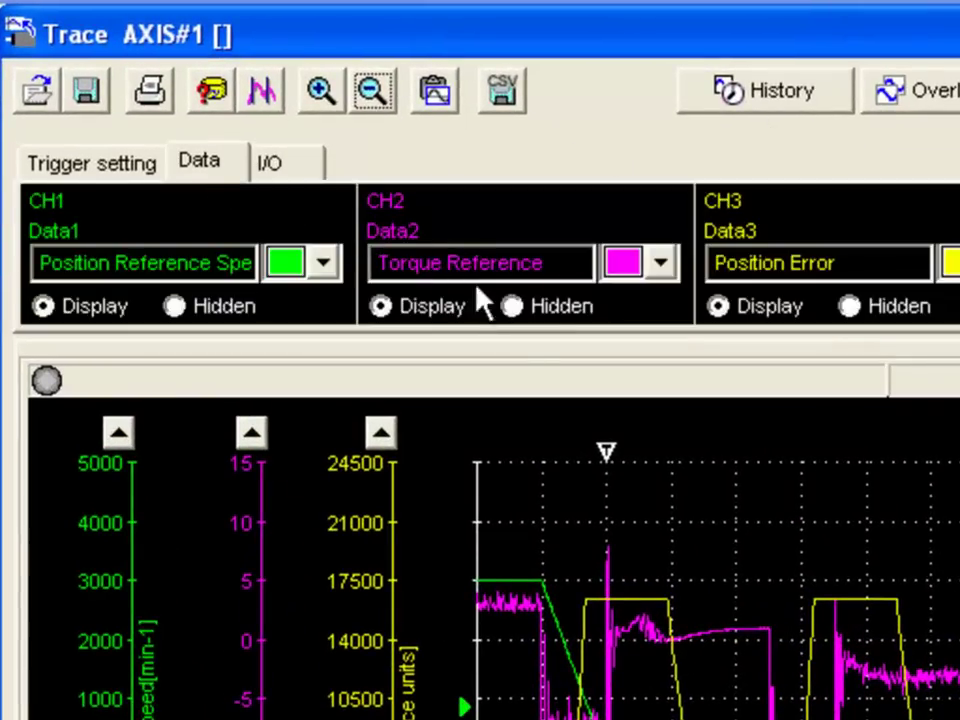
pyautogui.click(512, 306)
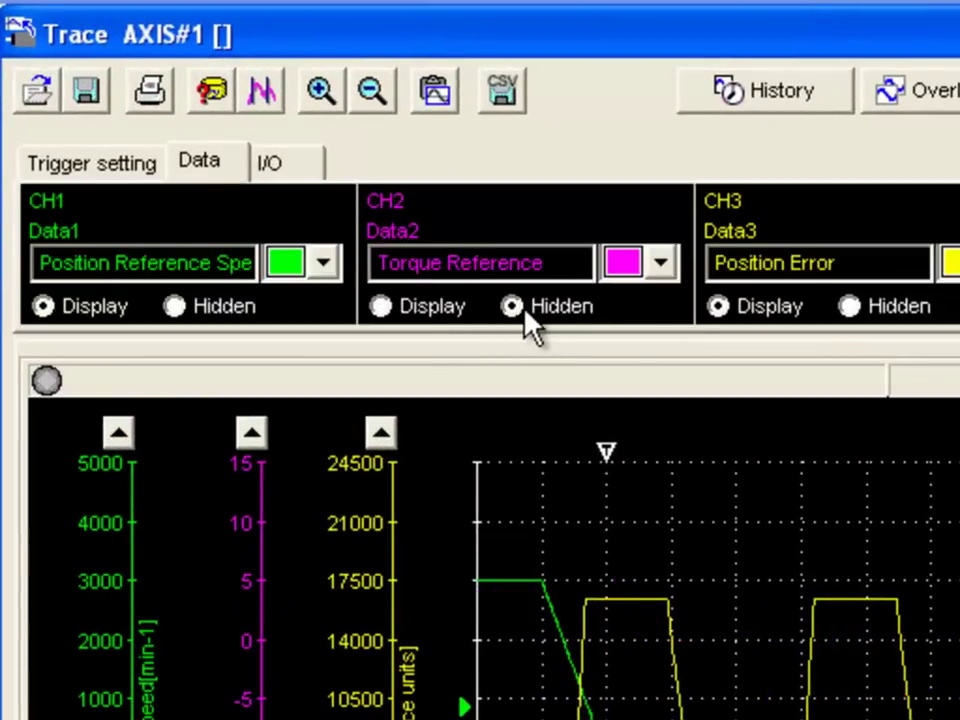
pyautogui.click(262, 95)
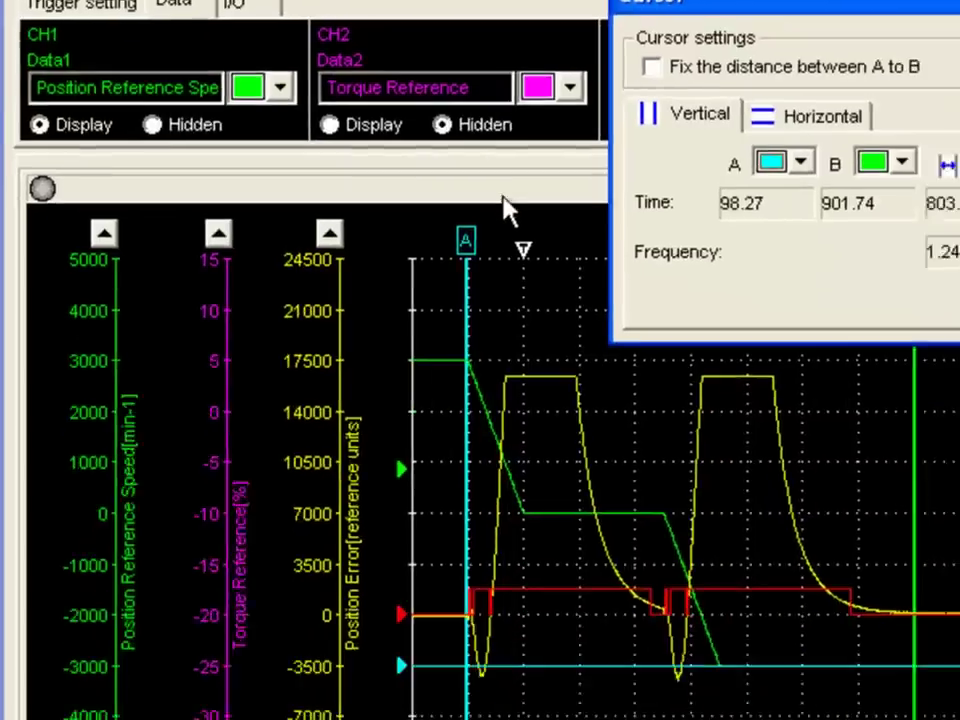
pyautogui.moveTo(467, 242); pyautogui.dragTo(472, 247)
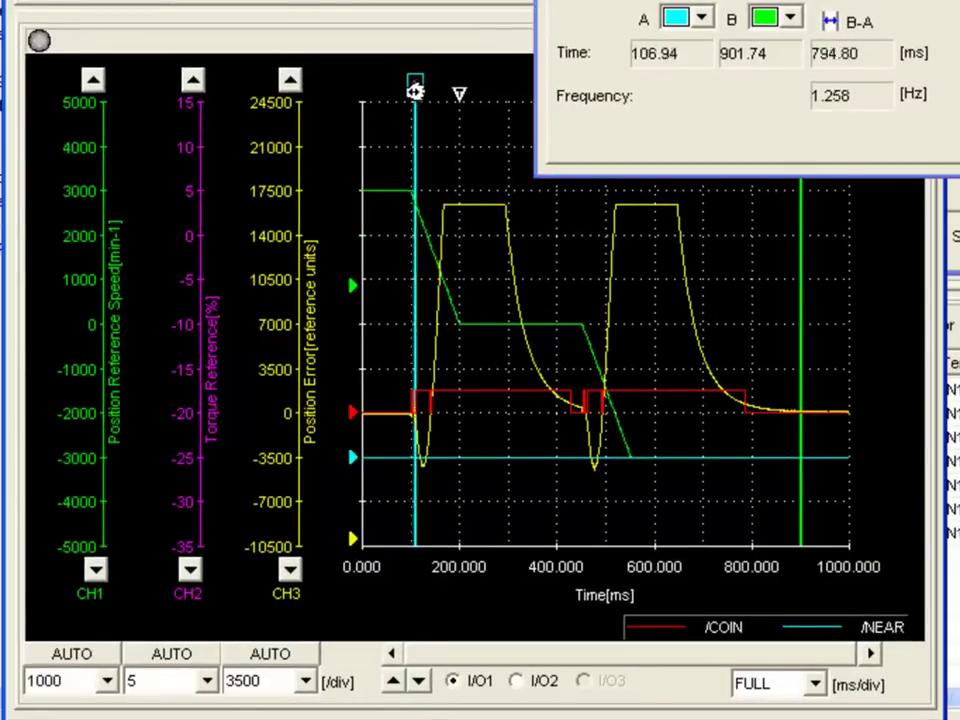
pyautogui.moveTo(415, 91); pyautogui.dragTo(456, 91)
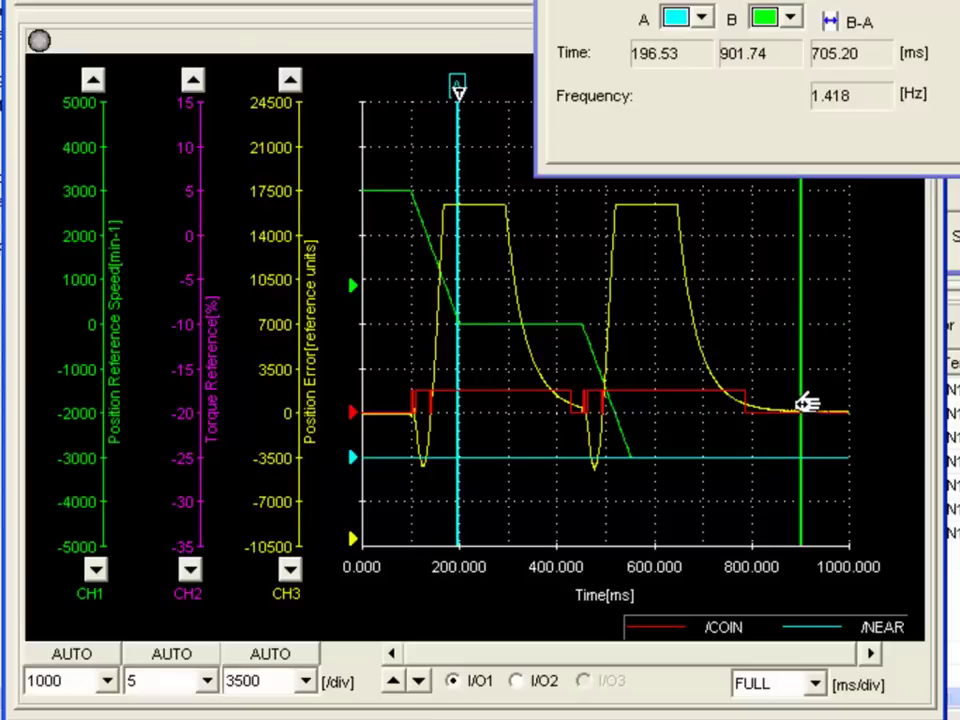
pyautogui.moveTo(806, 403); pyautogui.dragTo(566, 447)
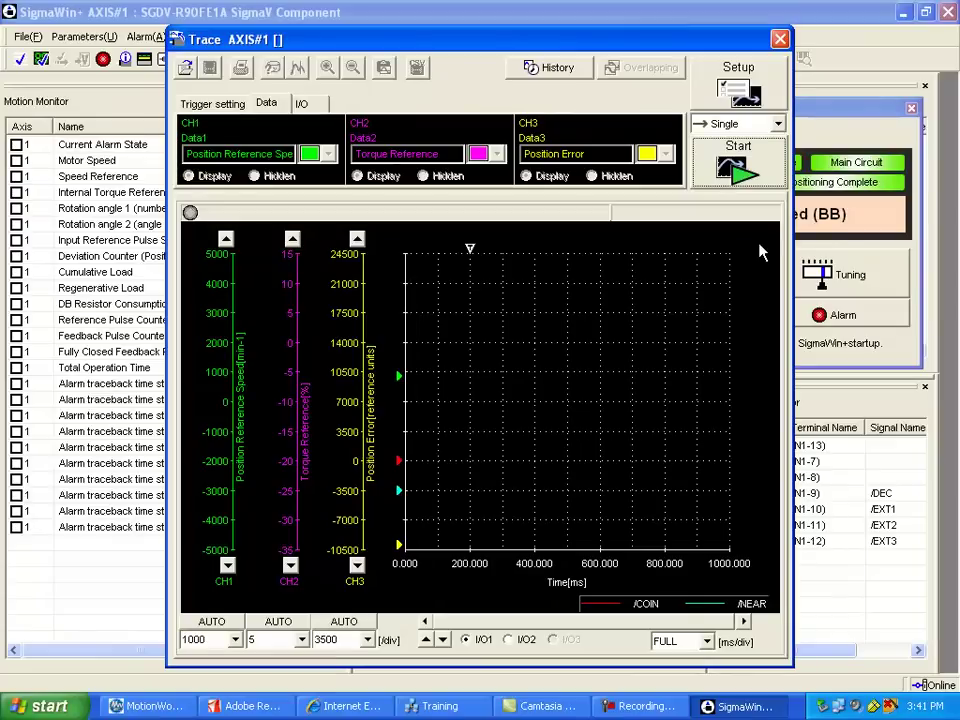
# Capture a fresh untuned trace, hide CH2 Torque Reference, and show the time cursors
pyautogui.click(745, 172)
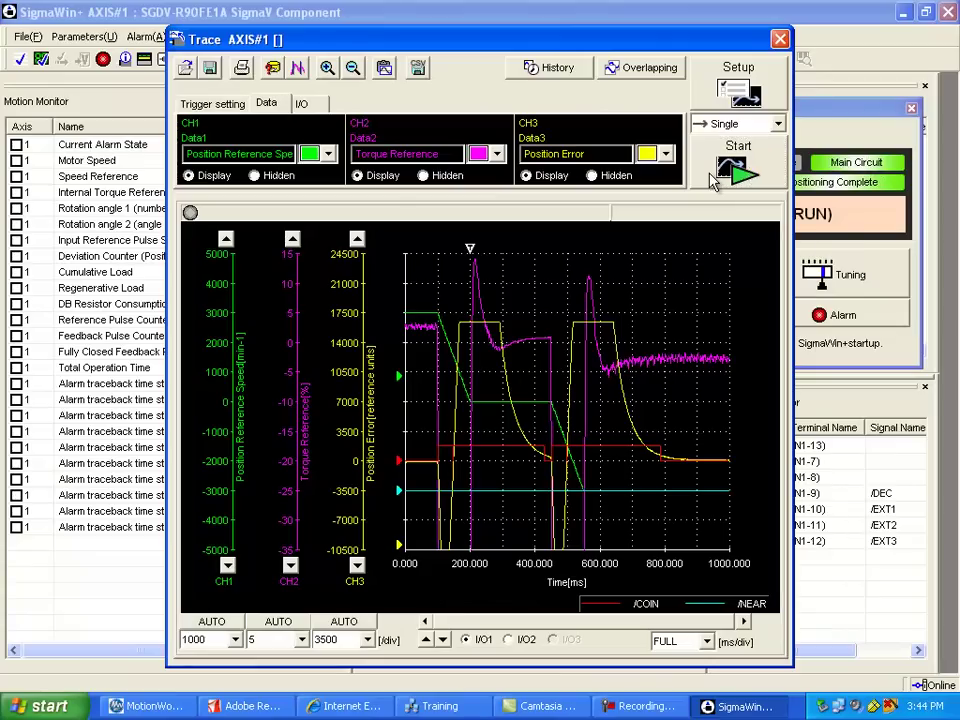
pyautogui.click(421, 177)
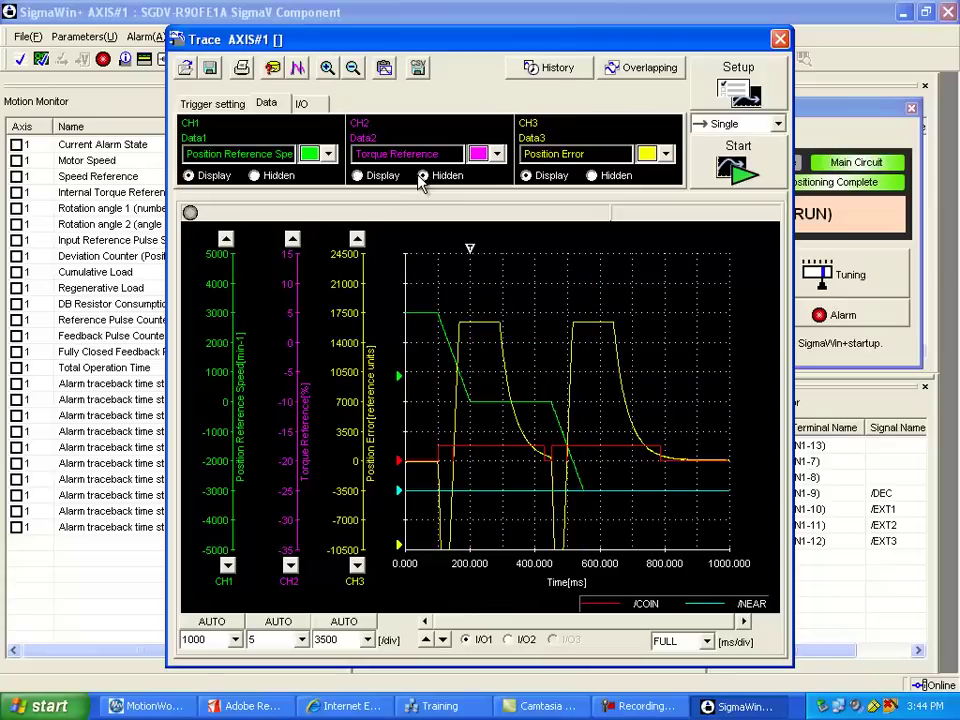
pyautogui.click(297, 67)
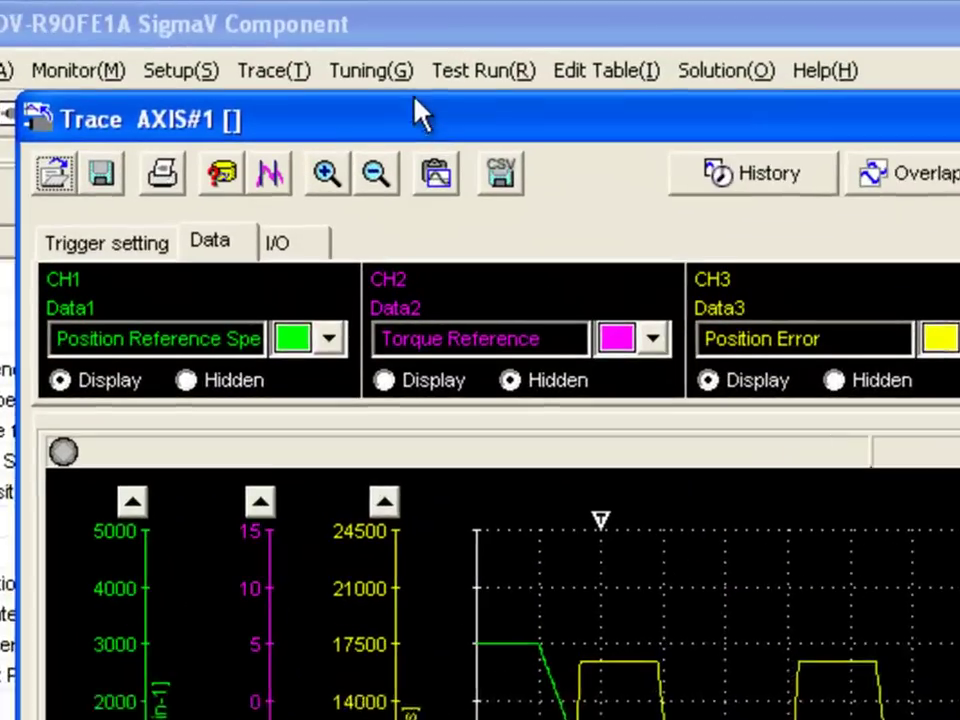
# Start Tuning, accept the warning, and begin autotuning with No reference input
pyautogui.click(349, 38)
pyautogui.click(380, 125)
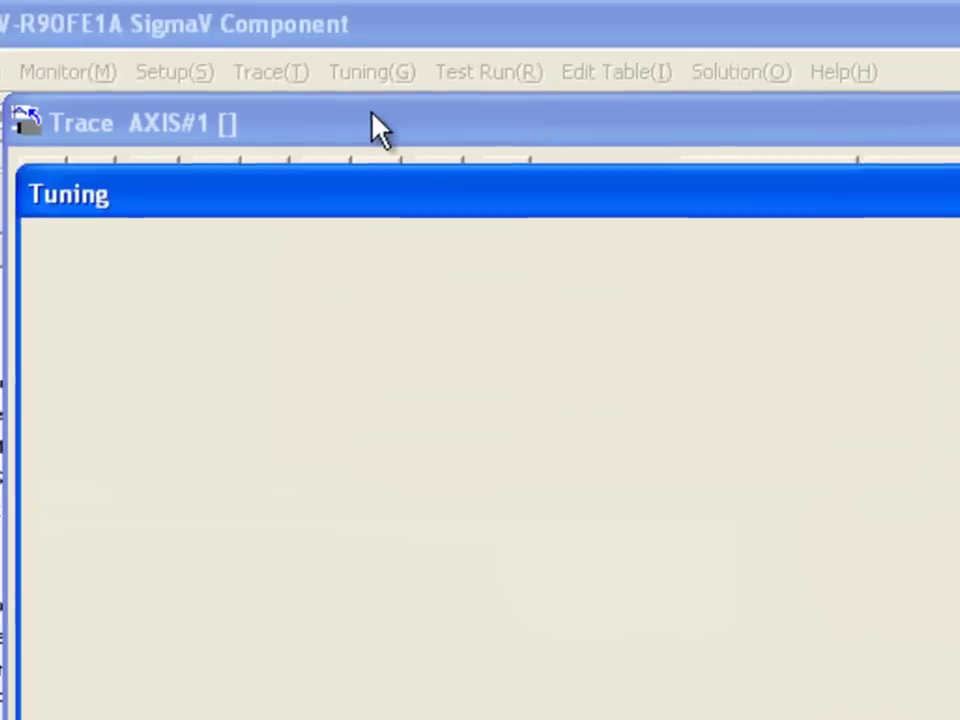
pyautogui.click(430, 686)
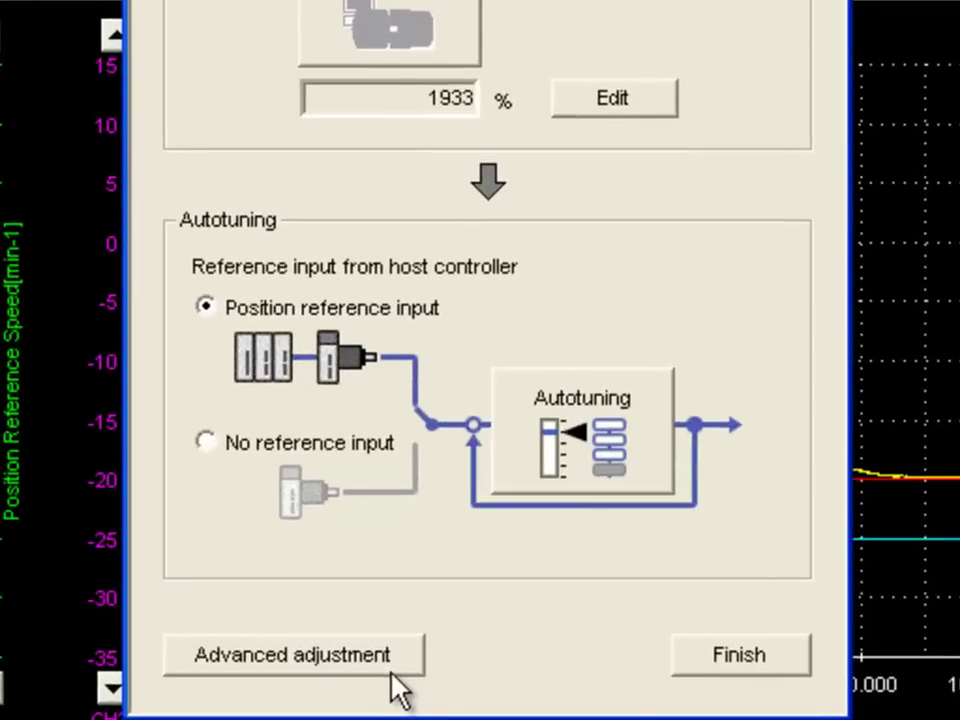
pyautogui.click(263, 446)
pyautogui.click(595, 445)
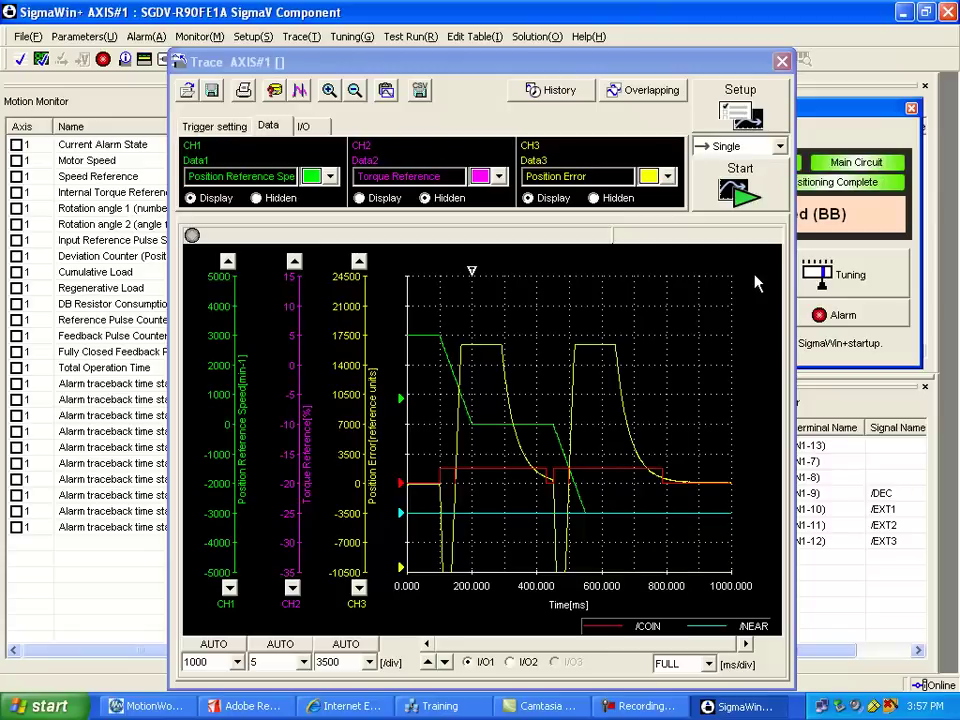
# Trace the tuned move with torque hidden and set cursor B to 257.23 ms, a 60.69 ms span
pyautogui.click(740, 195)
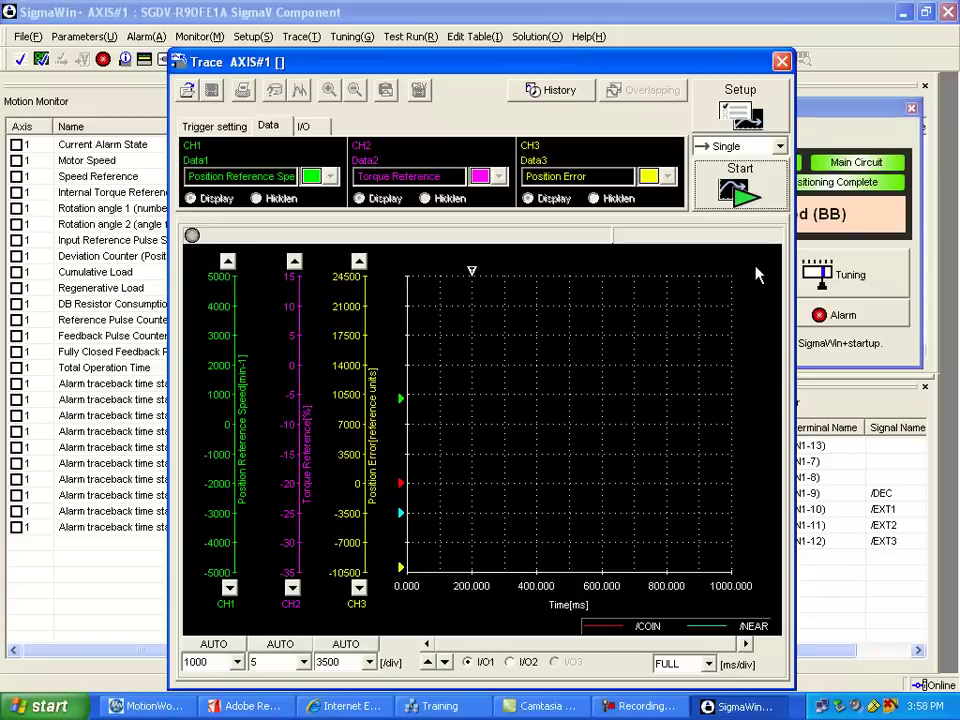
pyautogui.click(745, 193)
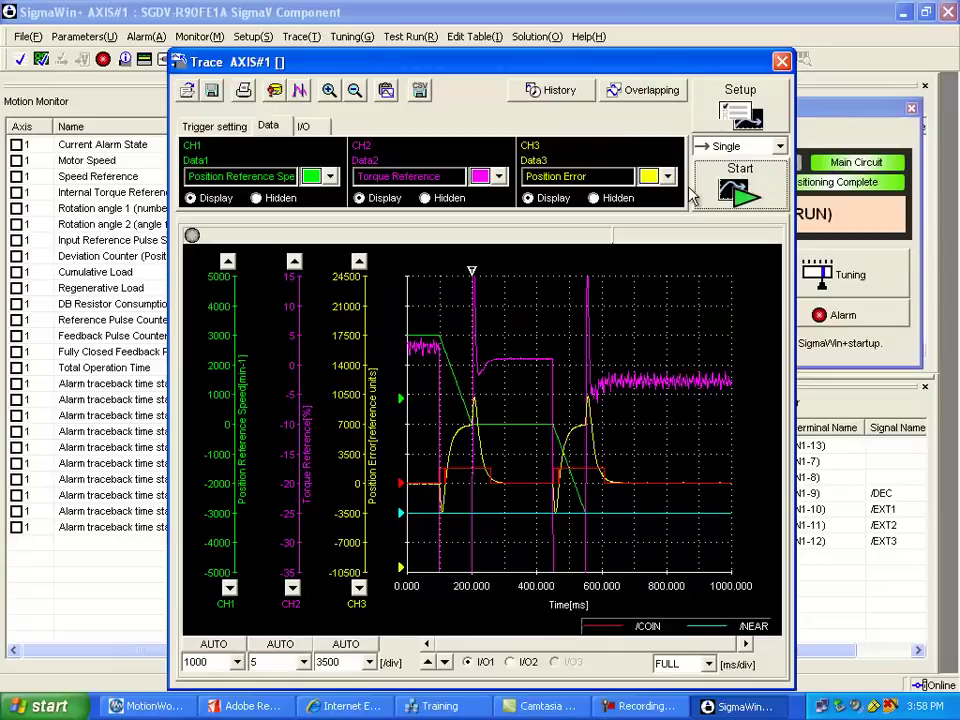
pyautogui.click(425, 198)
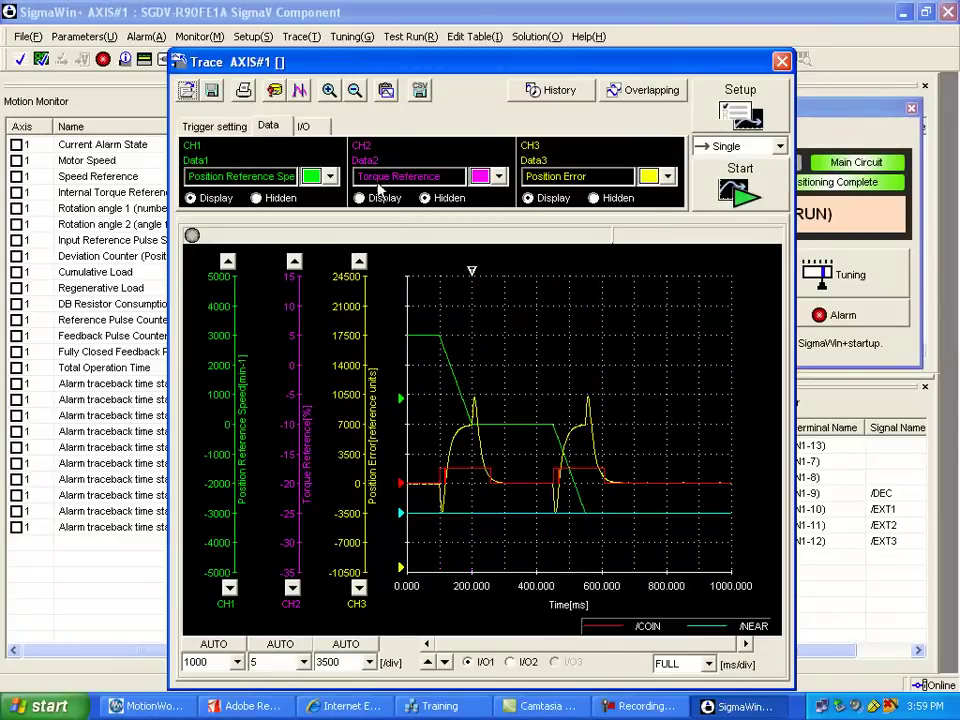
pyautogui.click(300, 91)
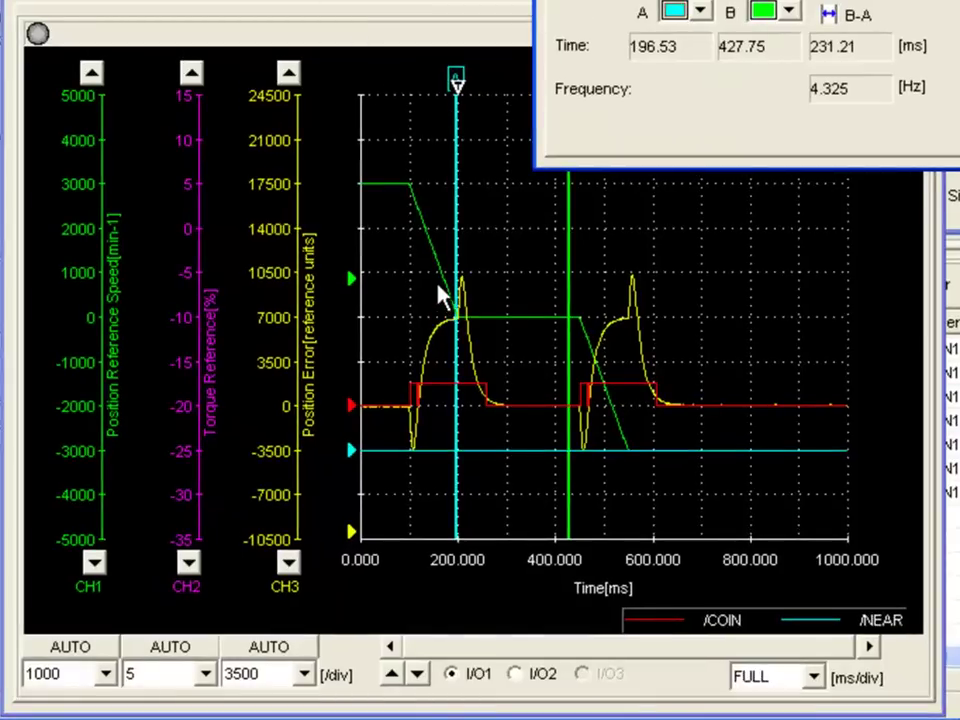
pyautogui.moveTo(564, 321); pyautogui.dragTo(482, 323)
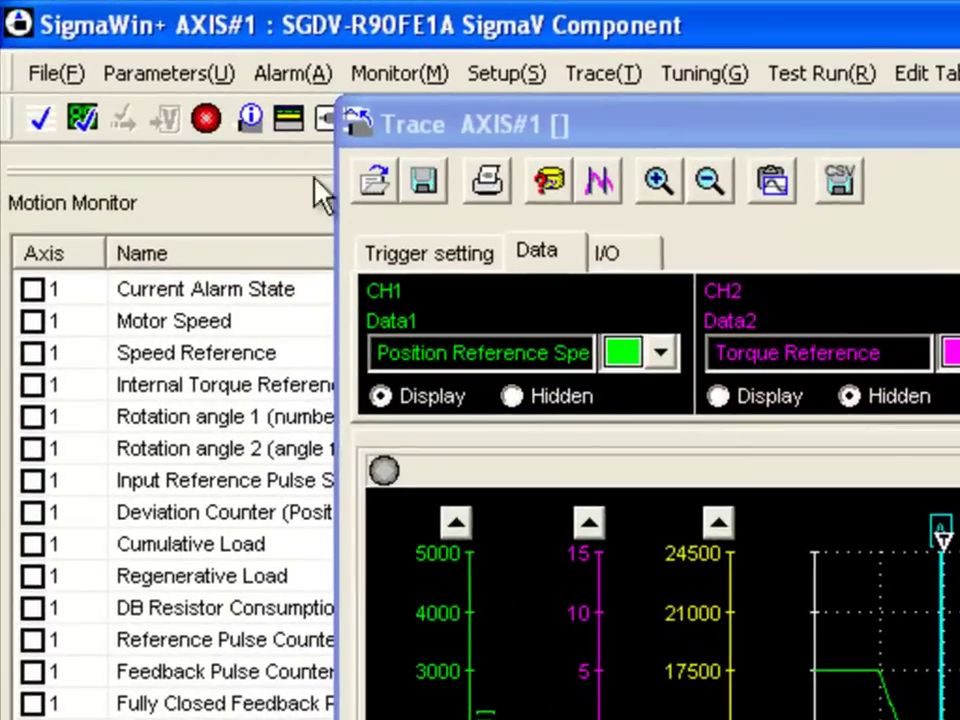
# Open Edit Parameters for axis 1 filtered to parameters that differ from defaults
pyautogui.click(92, 40)
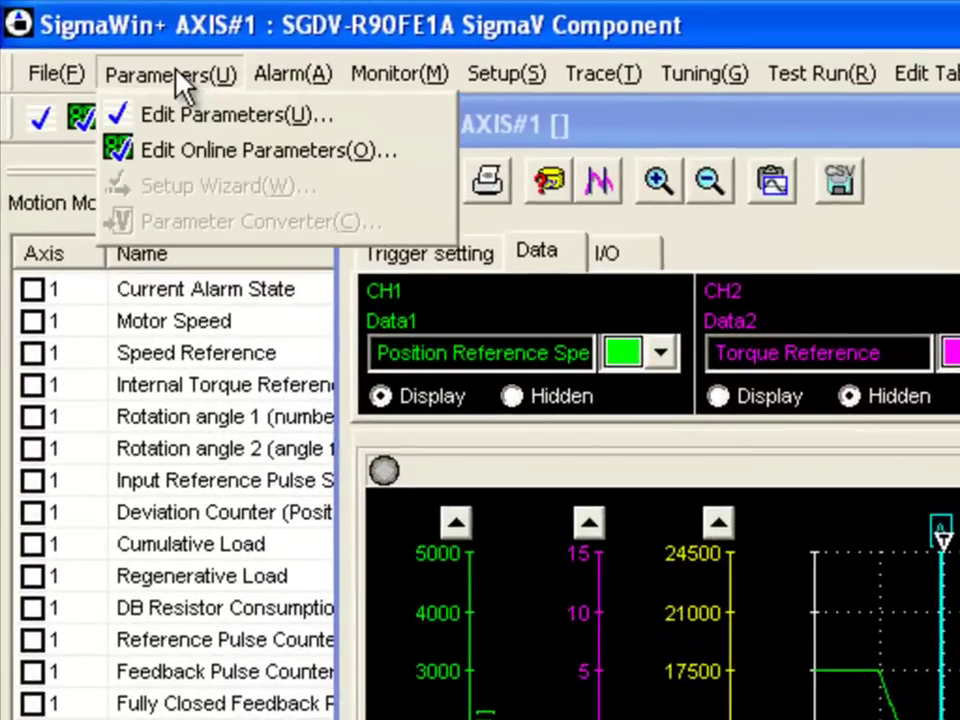
pyautogui.click(252, 117)
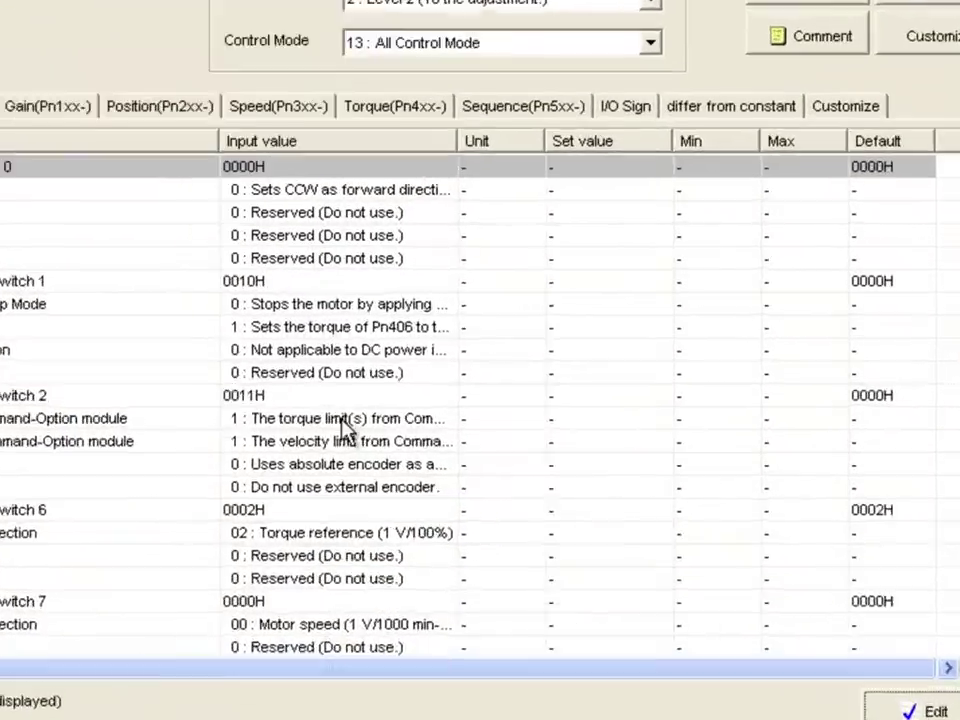
pyautogui.click(750, 106)
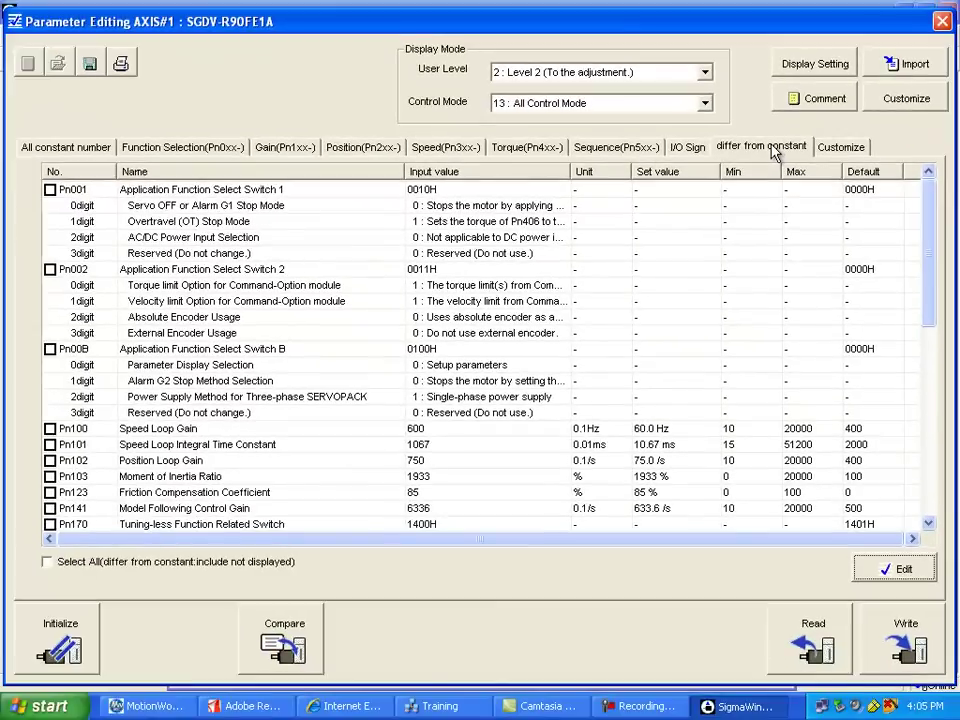
# Review the tuned gains Pn100 to Pn102 and the Pn103 inertia ratio of 1933%
pyautogui.click(317, 433)
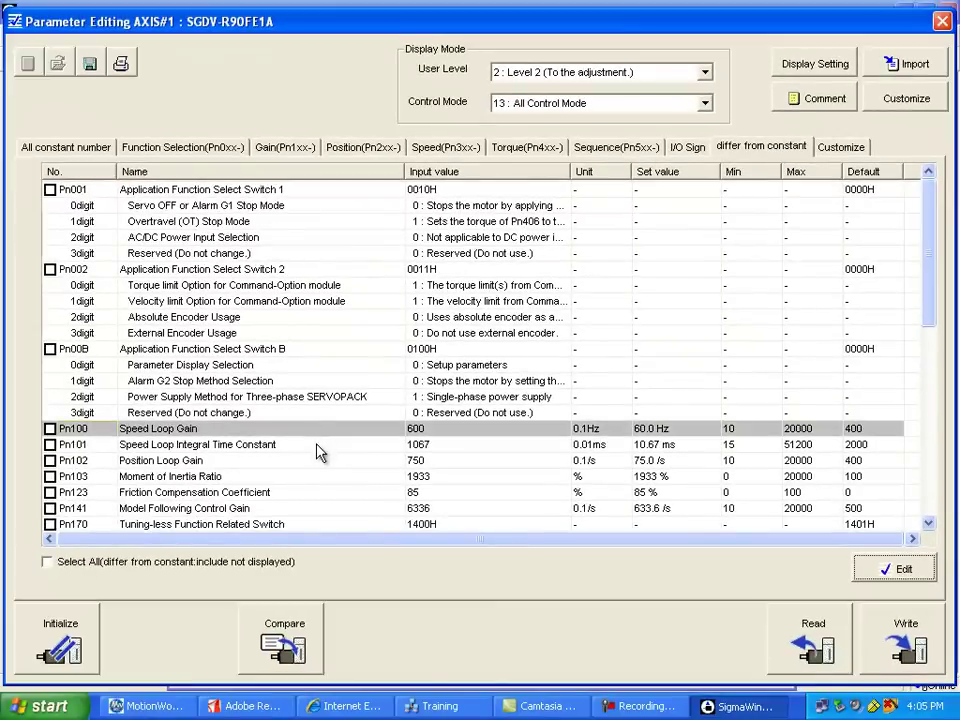
pyautogui.click(316, 447)
pyautogui.click(319, 462)
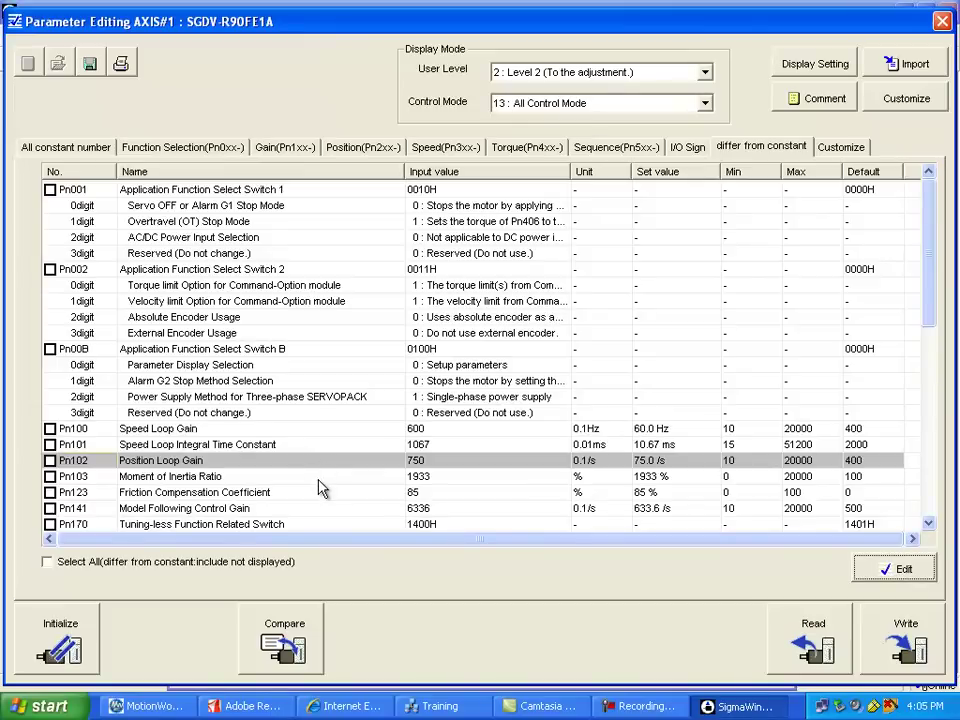
pyautogui.click(319, 479)
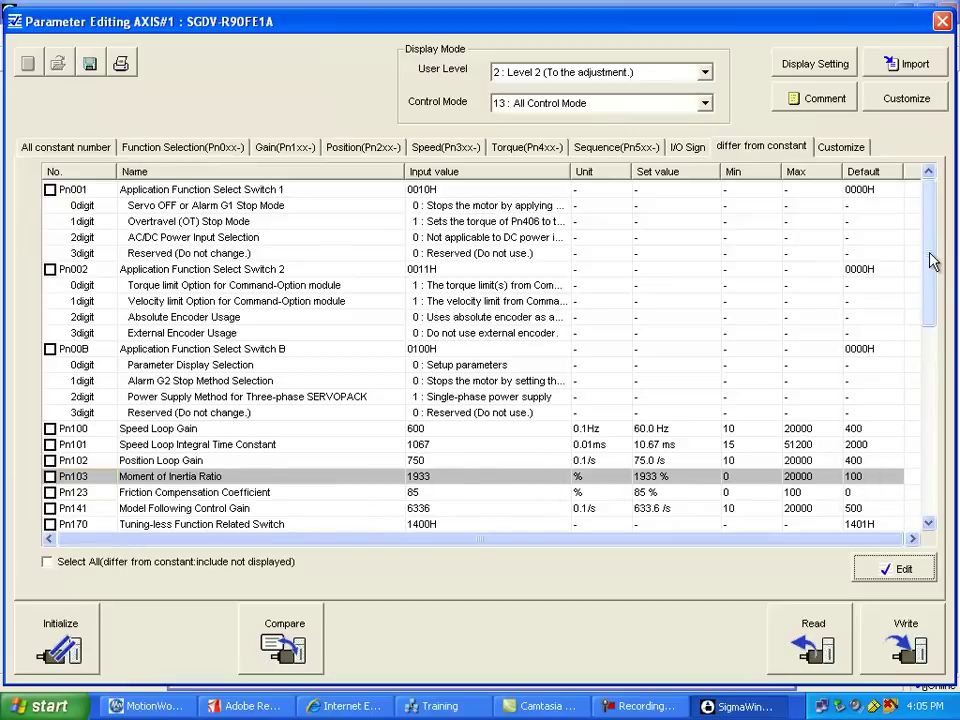
pyautogui.moveTo(930, 260); pyautogui.dragTo(810, 277)
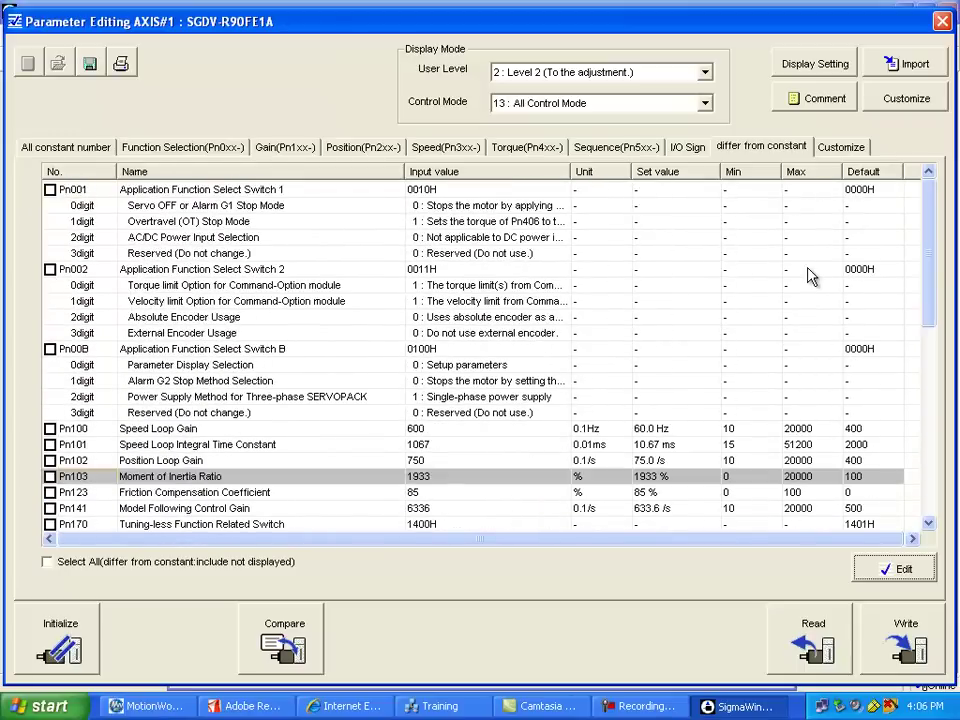